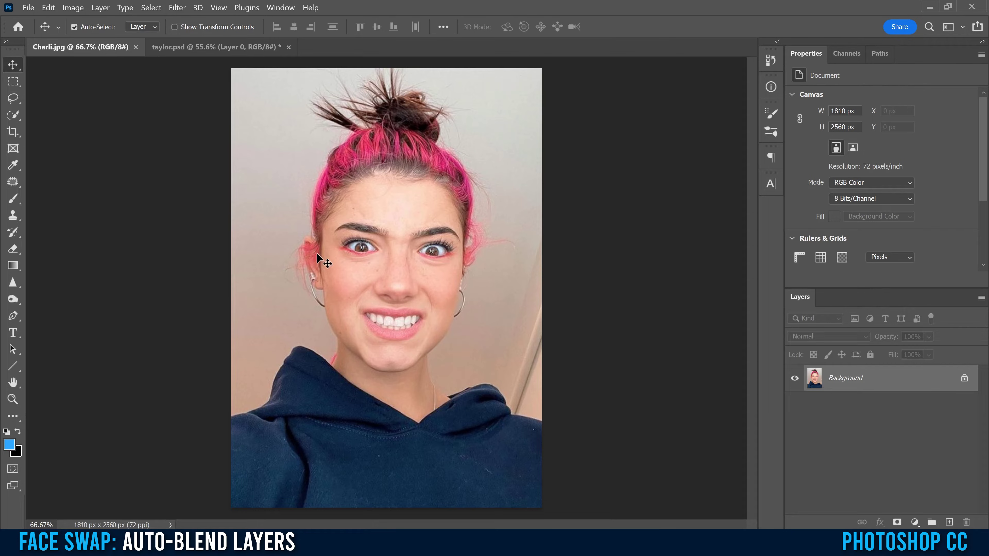
Check taylor.psd, then return to Charli.jpg and select the freehand Lasso tool
click(229, 48)
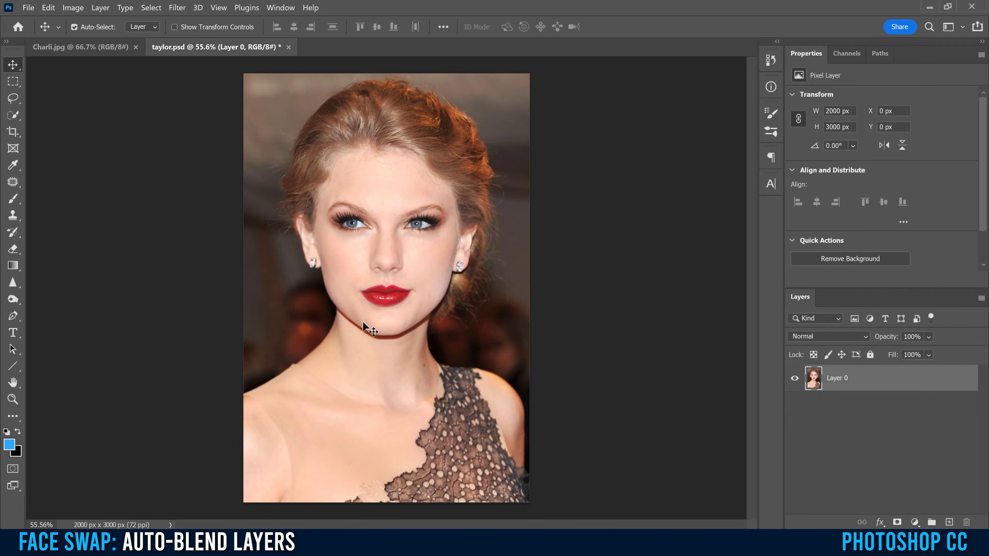
click(90, 45)
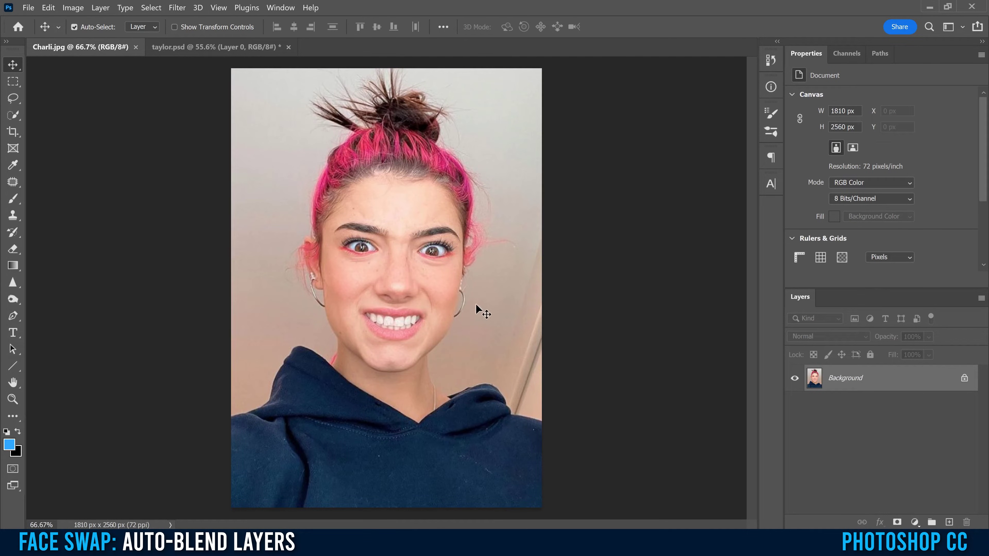
click(13, 98)
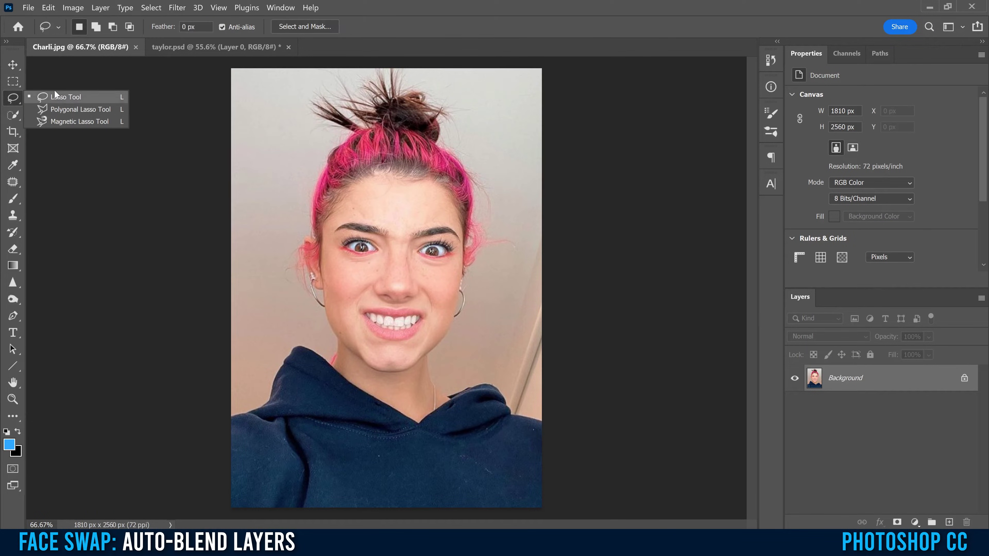
click(55, 97)
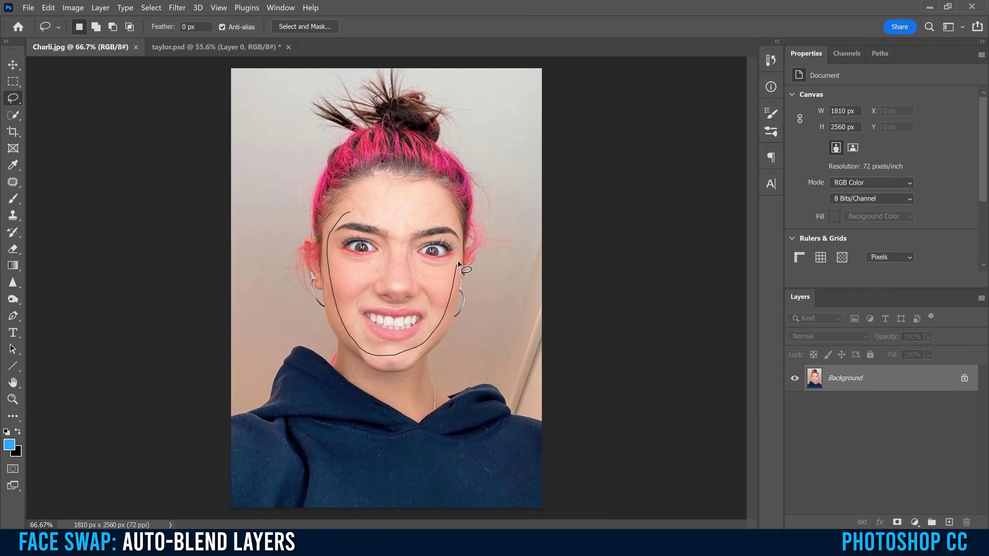
Trace around the grimacing face, copy it, and switch to taylor.psd
drag(461, 247, 460, 232)
drag(361, 206, 354, 209)
click(49, 8)
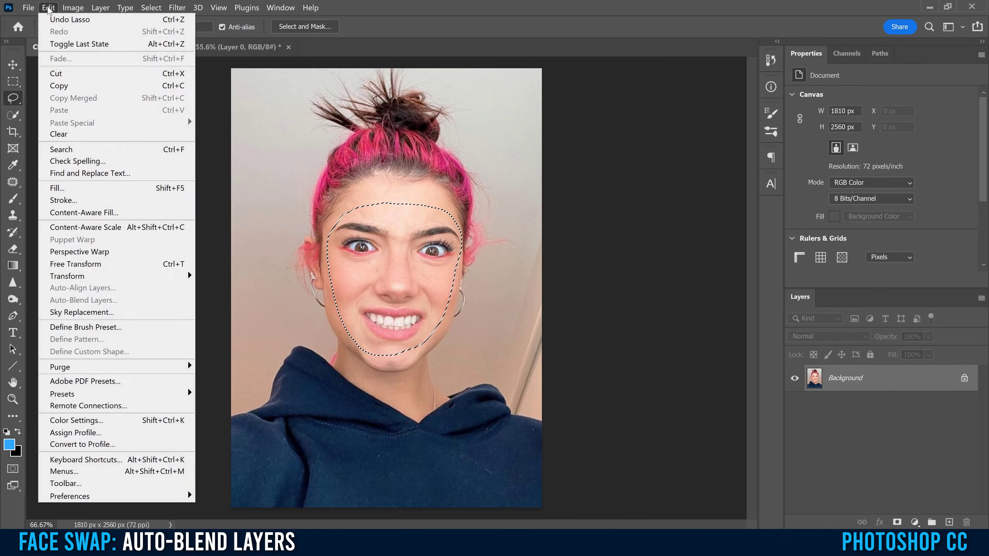
click(59, 86)
click(206, 47)
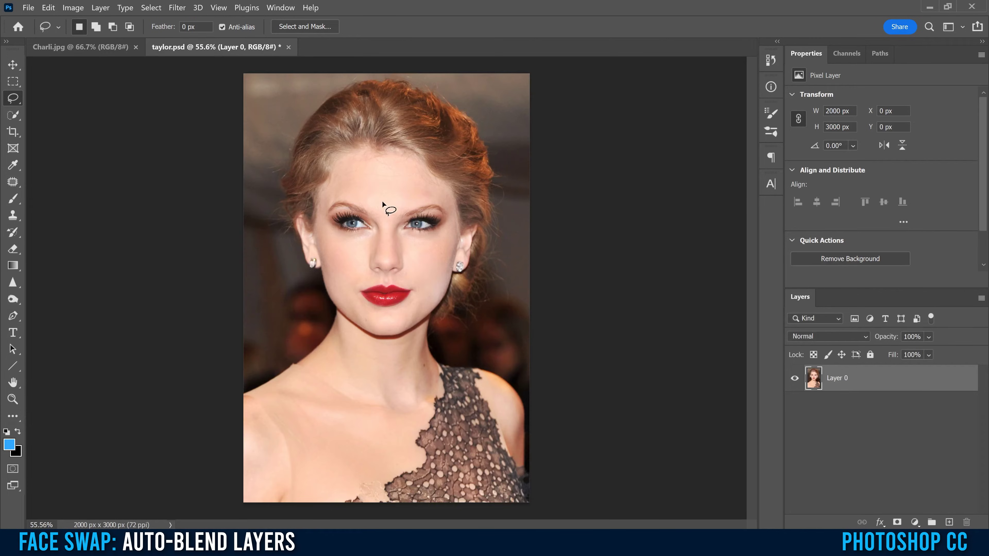
Paste the face as a new layer and scale, rotate and position it over the woman's face
click(48, 8)
click(78, 109)
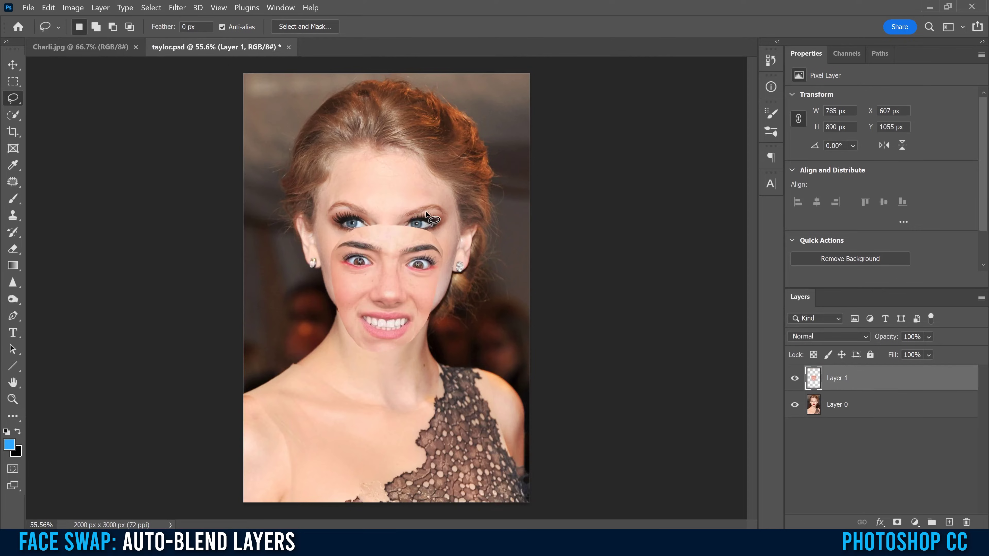
key(ctrl+t)
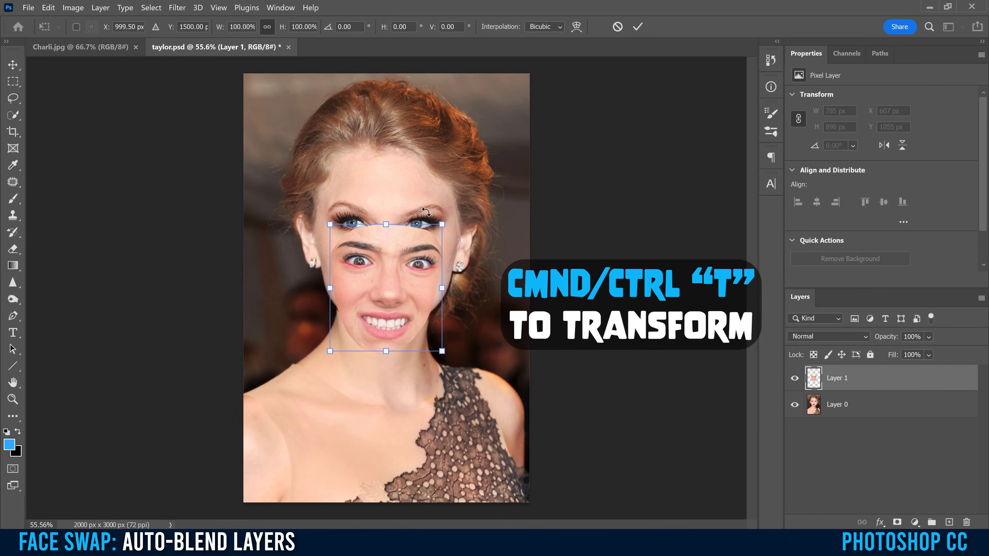
drag(442, 224, 480, 218)
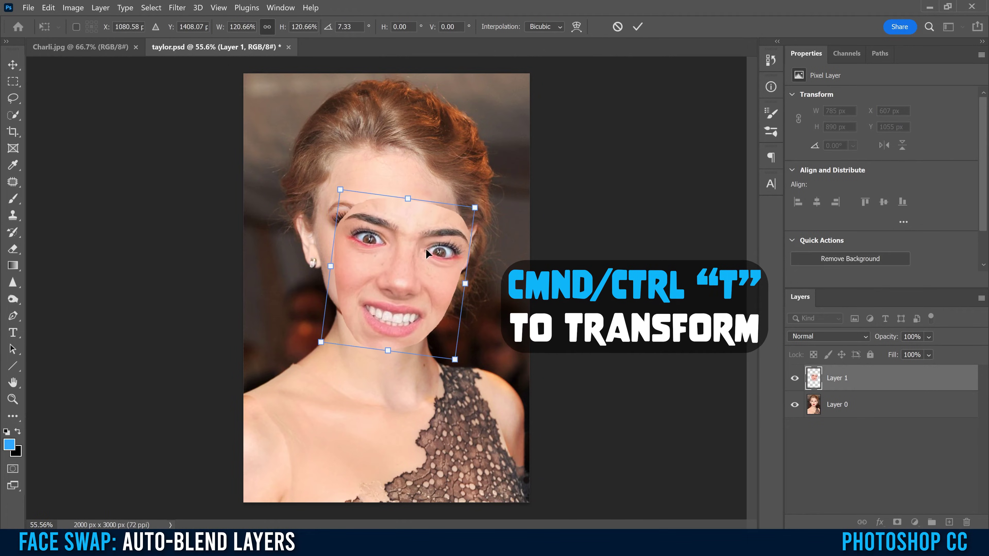
drag(427, 253, 411, 236)
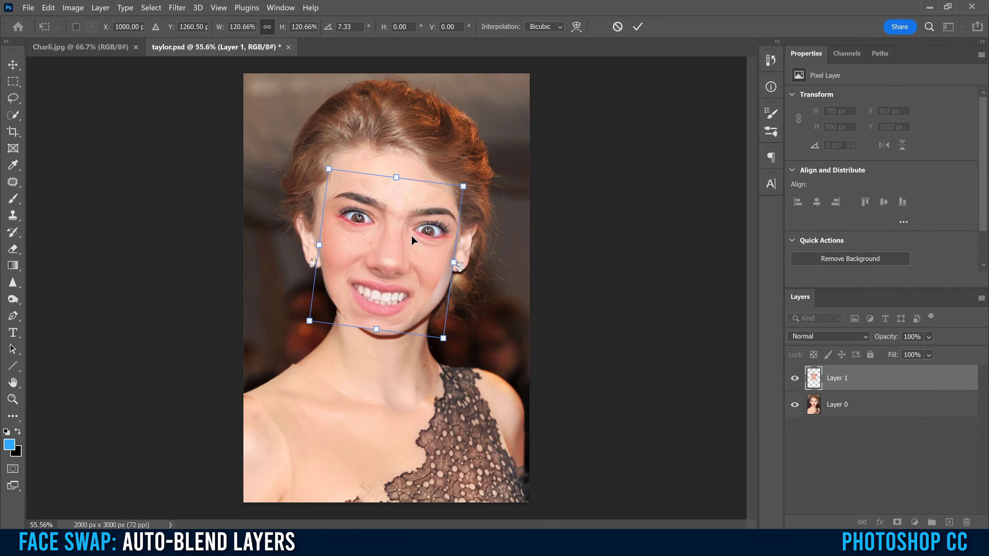
drag(475, 182, 449, 179)
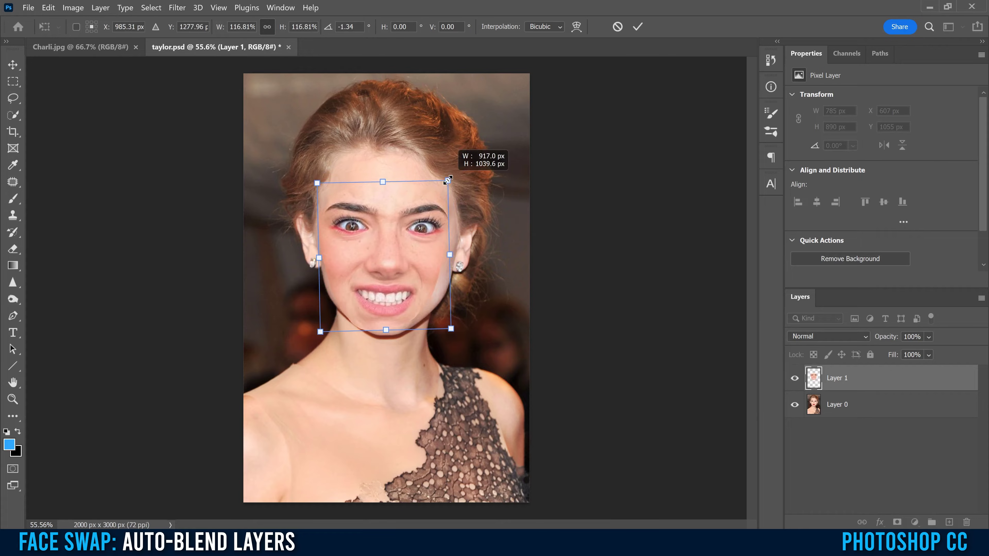
drag(418, 217, 419, 215)
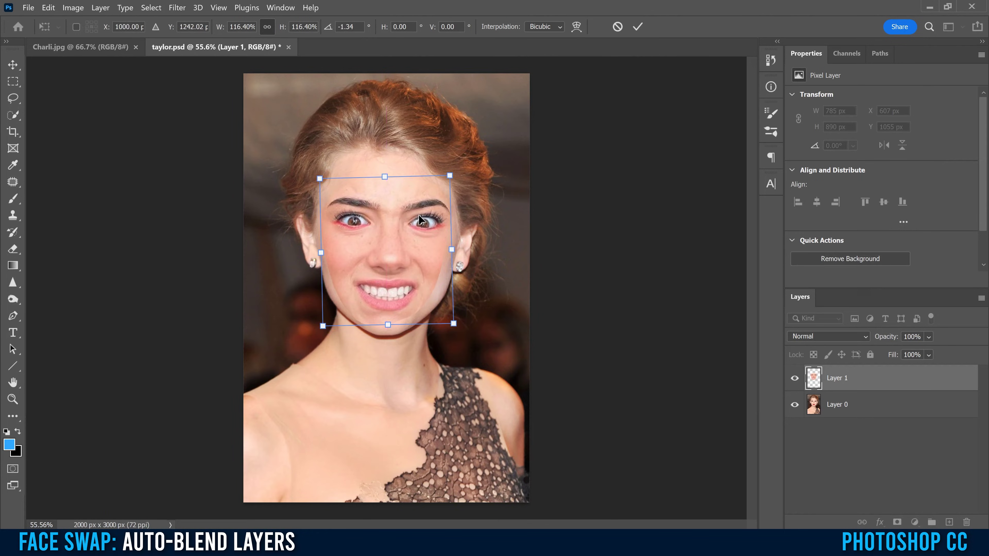
Lower the face layer to 60% opacity, fine-tune its size to 115.36%, and commit
click(929, 337)
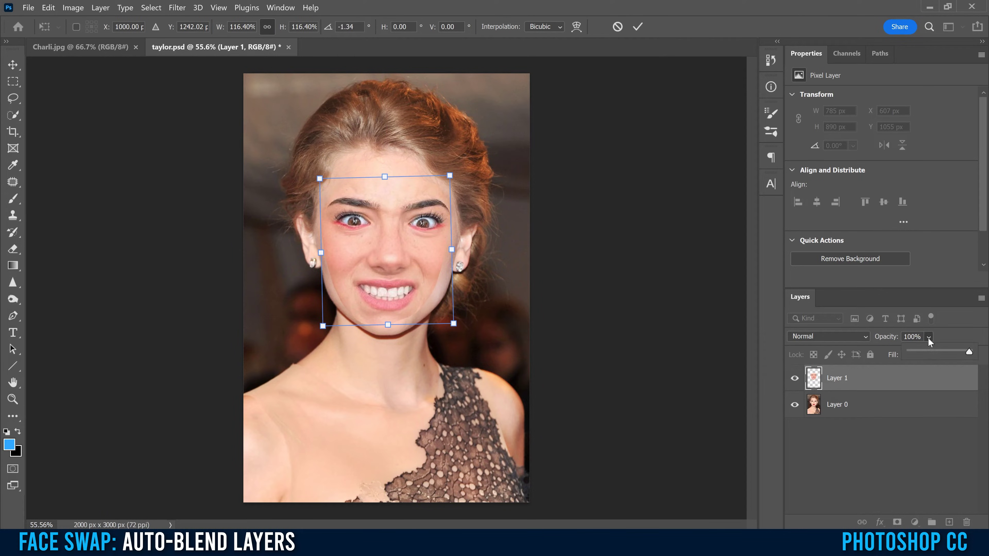
click(946, 352)
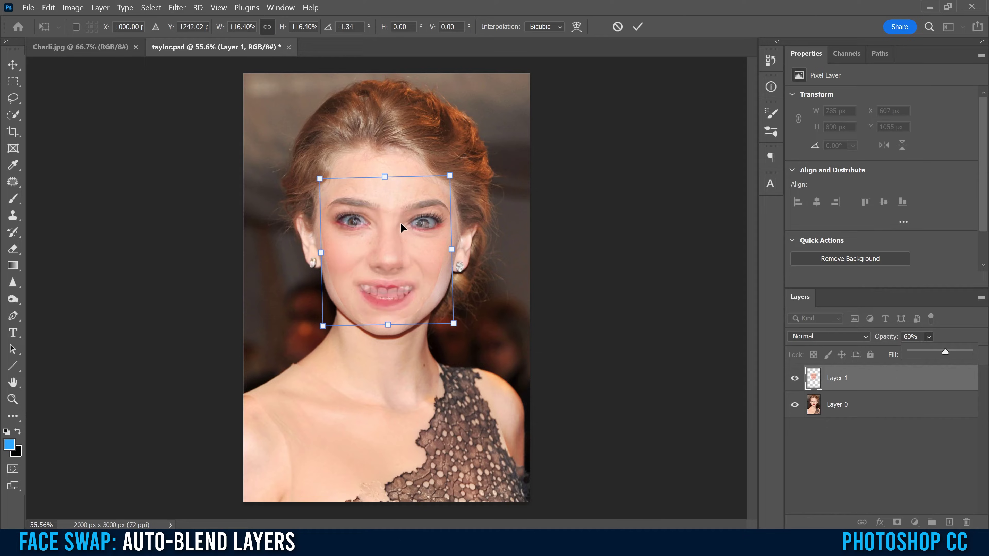
click(454, 176)
drag(455, 176, 455, 171)
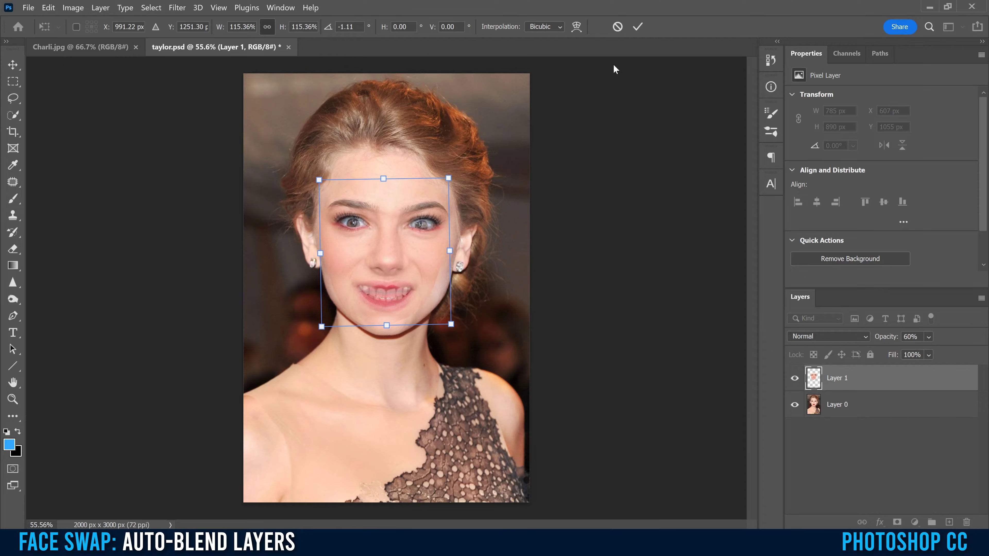
click(638, 27)
Restore the face layer to 100% opacity
key(l)
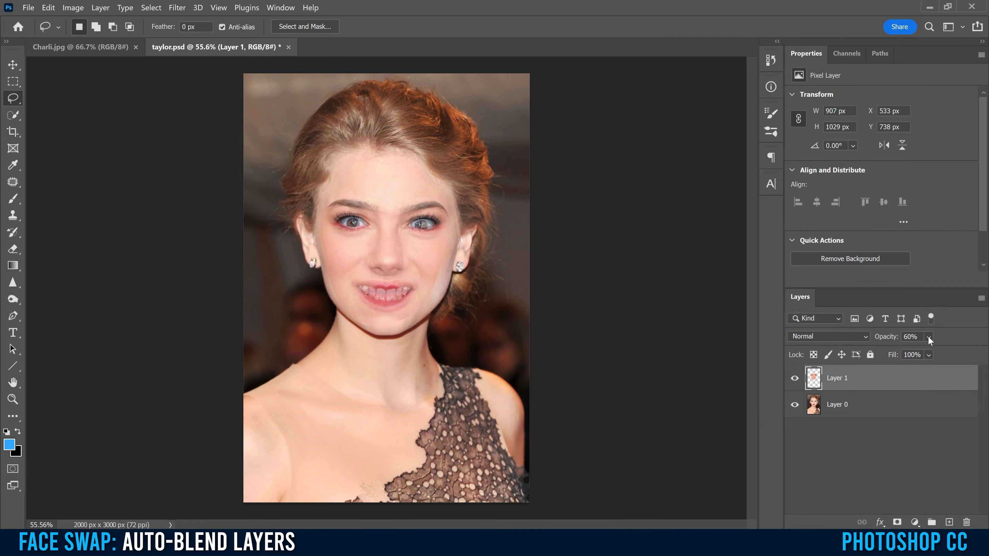
click(928, 337)
drag(954, 351, 978, 351)
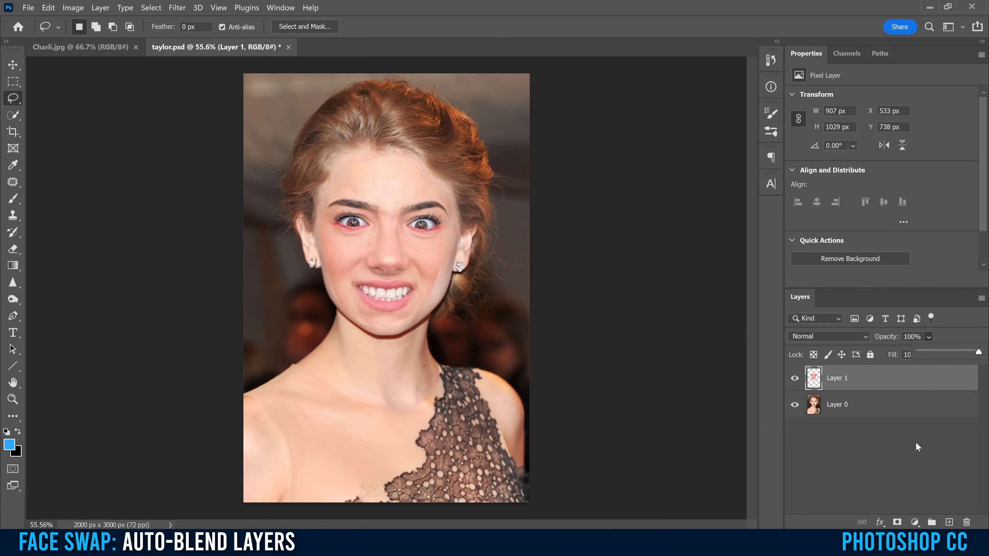
Rename Layer 1 to 'face' and keep it selected
double_click(842, 380)
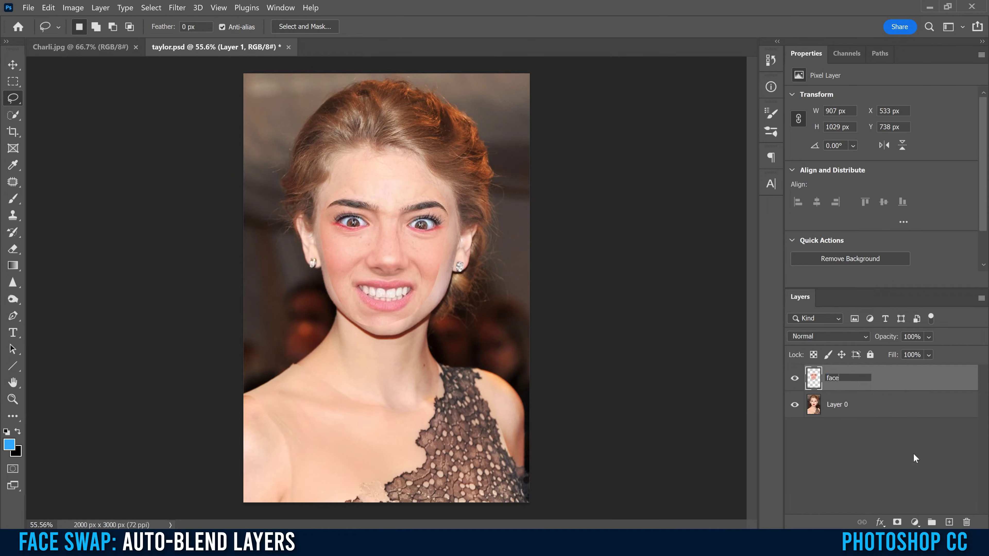
click(913, 453)
click(838, 379)
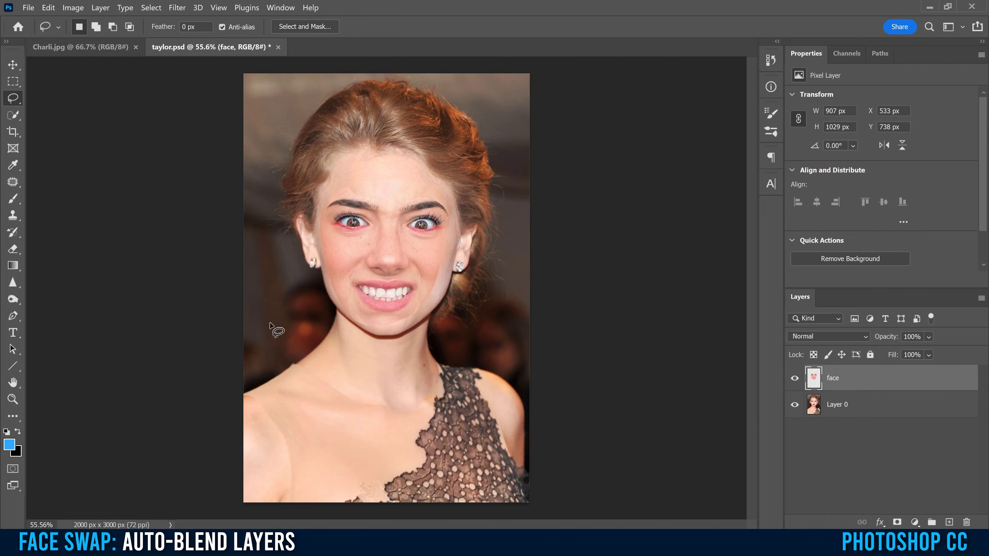
click(12, 250)
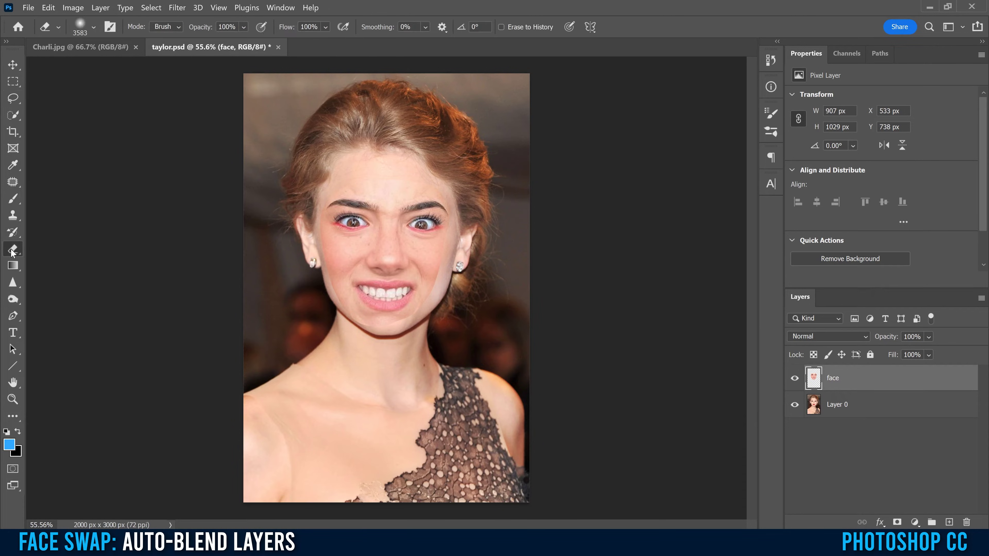
Set the eraser brush to 70 px size with 100% hardness
click(93, 27)
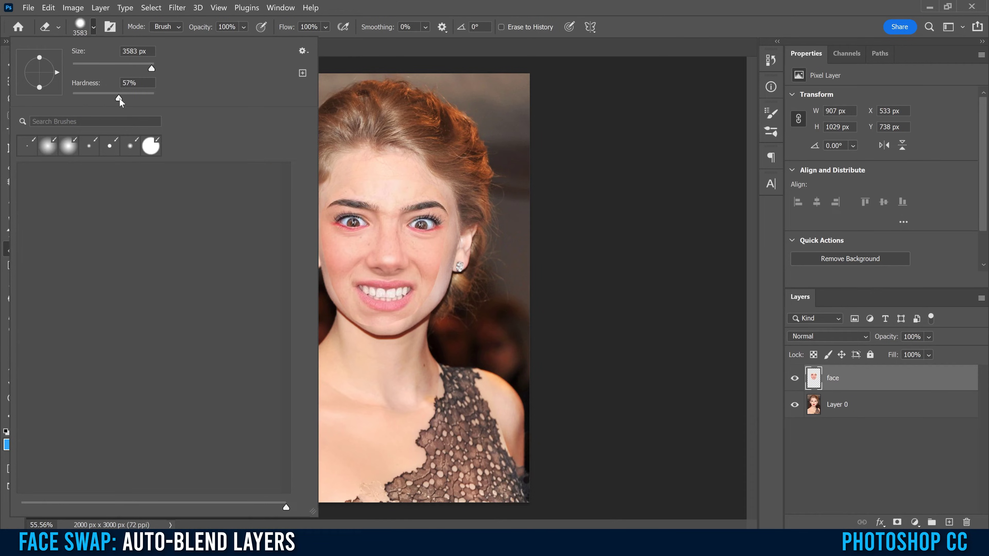
click(163, 97)
drag(152, 68, 89, 69)
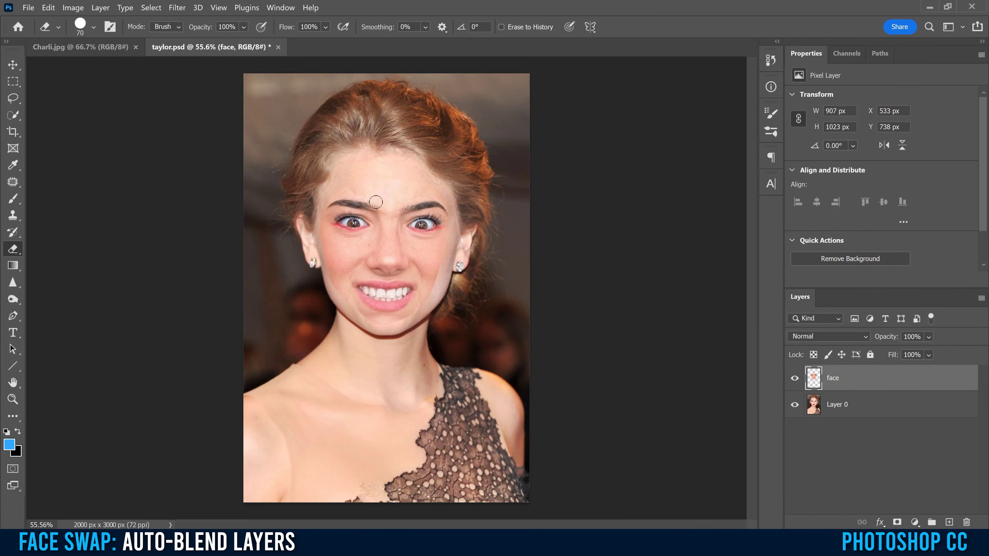
Duplicate Layer 0, then load the face outline as a selection contracted by 8 pixels
click(841, 408)
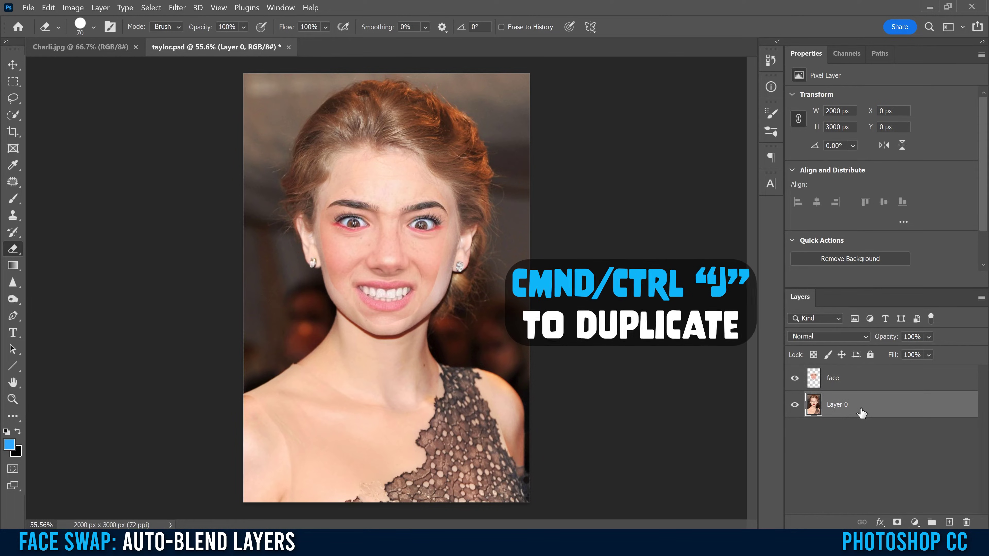
key(ctrl+j)
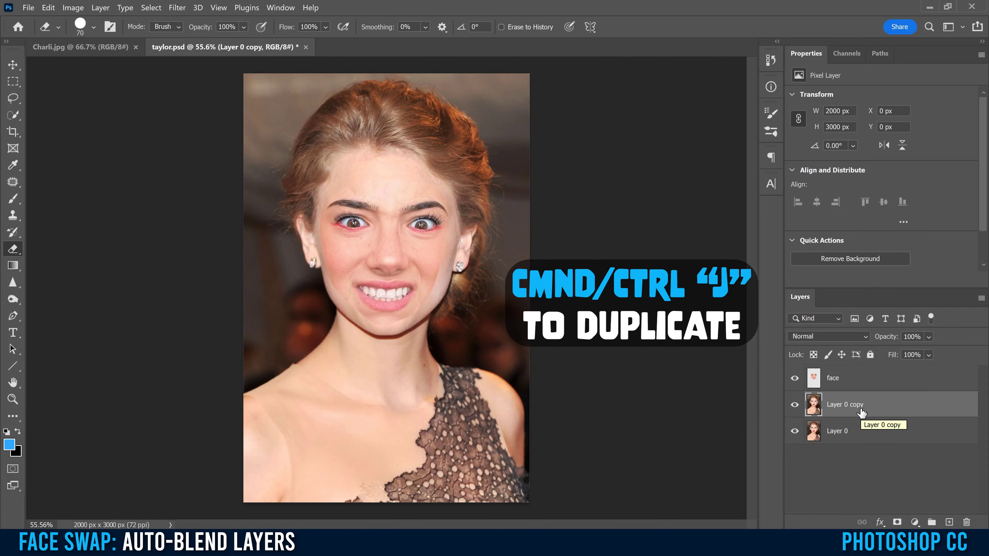
ctrl+click(814, 380)
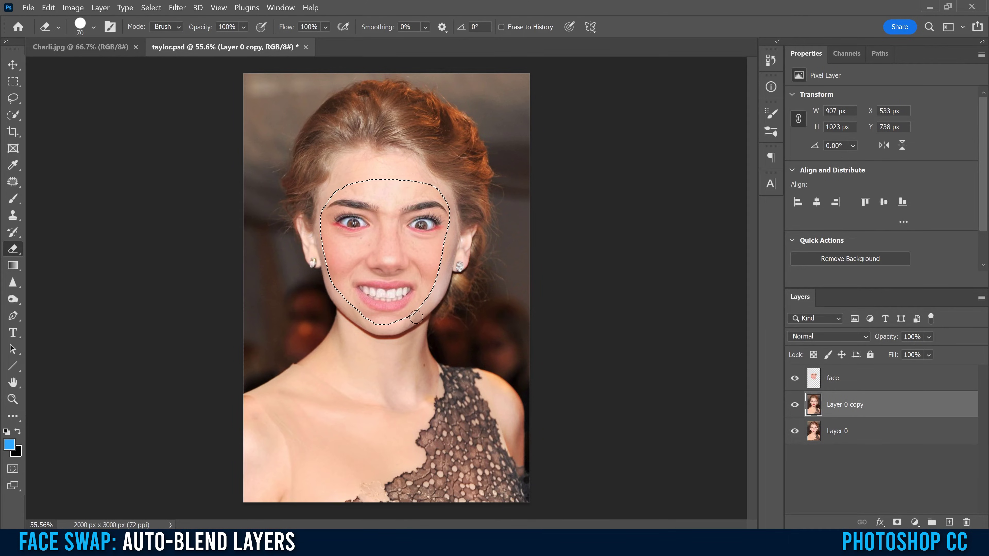
click(150, 8)
mouse_move(169, 186)
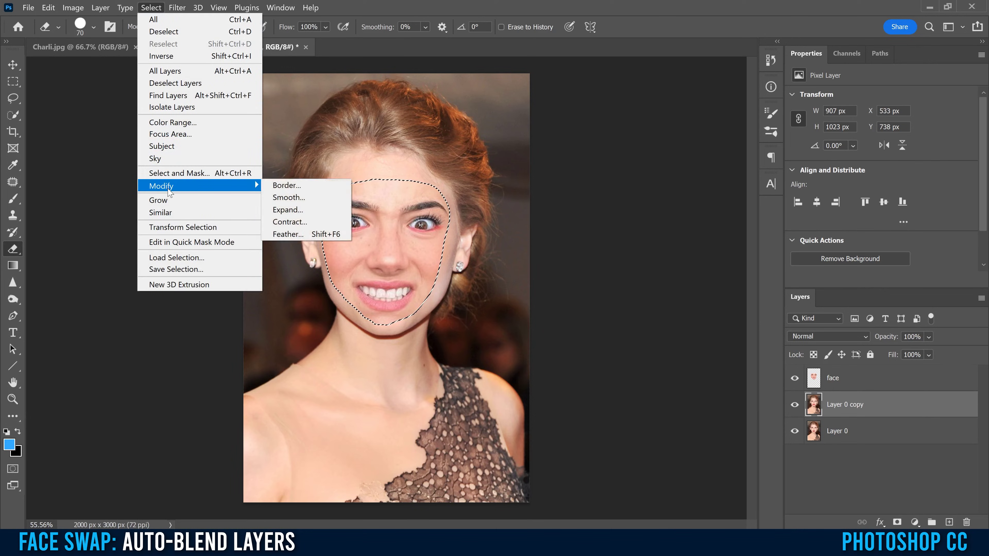
click(290, 221)
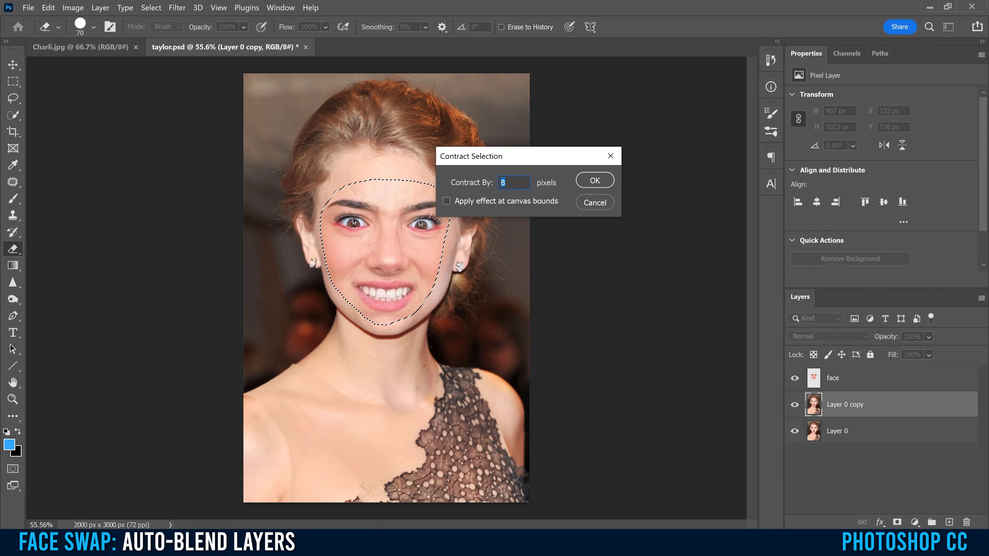
click(593, 181)
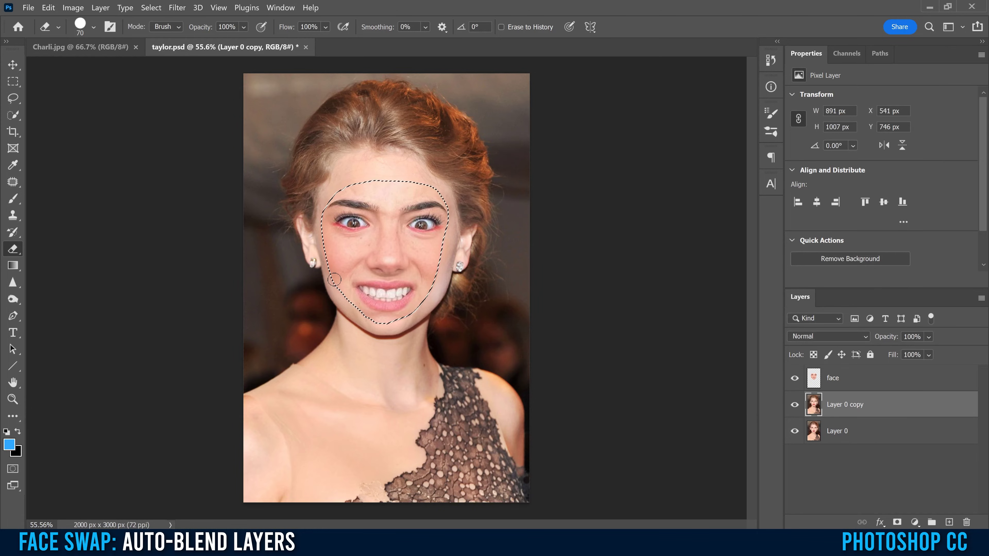
Inspect the contracted selection edge up close, then select the face layer together with Layer 0 copy
scroll(334, 278, up, 3)
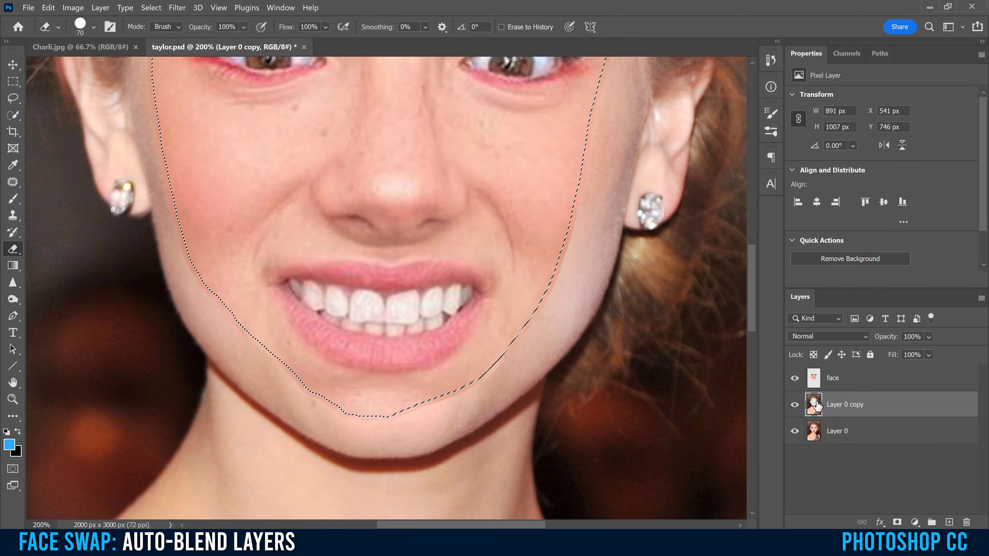
key(ctrl+minus)
key(ctrl+minus)
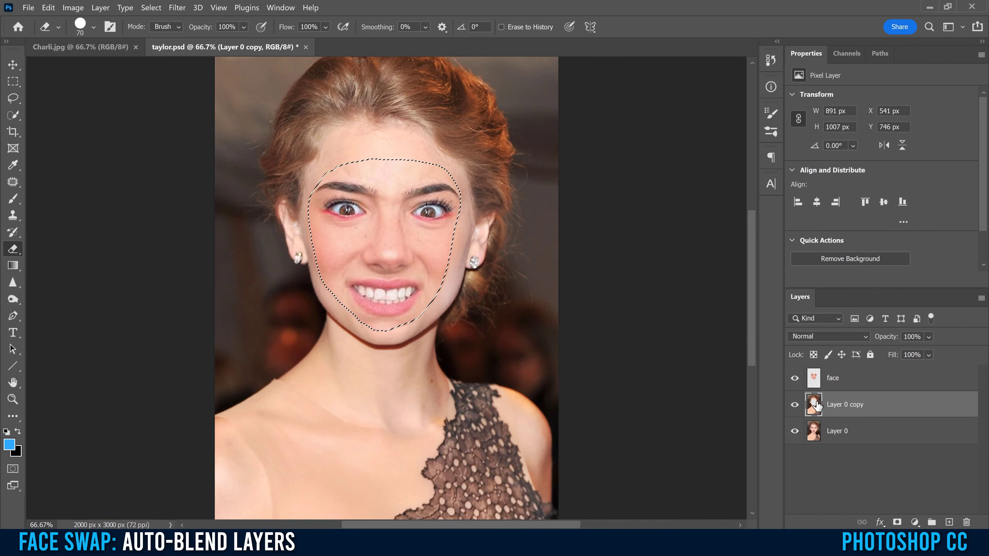
ctrl+click(861, 379)
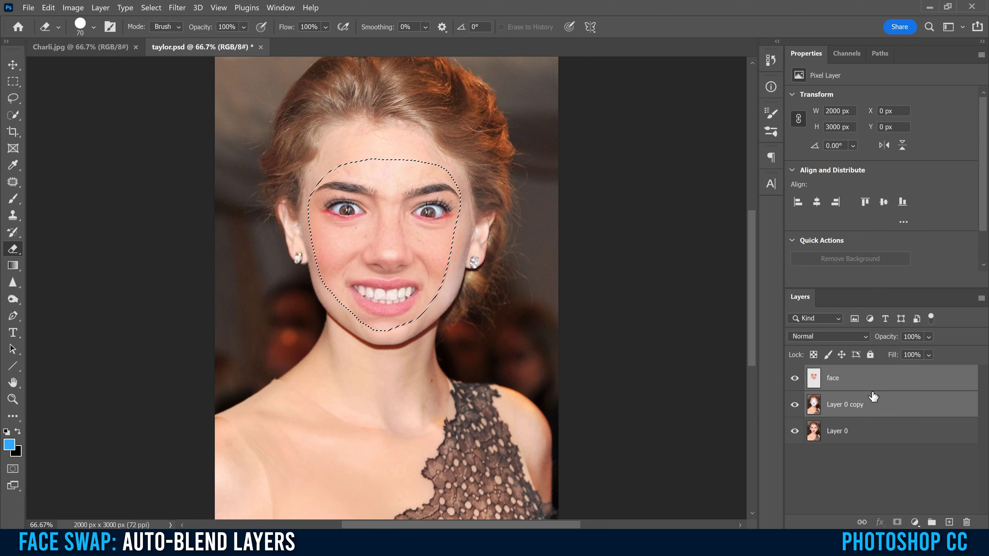
Auto-blend the face and Layer 0 copy layers into a merged layer, then deselect
click(48, 8)
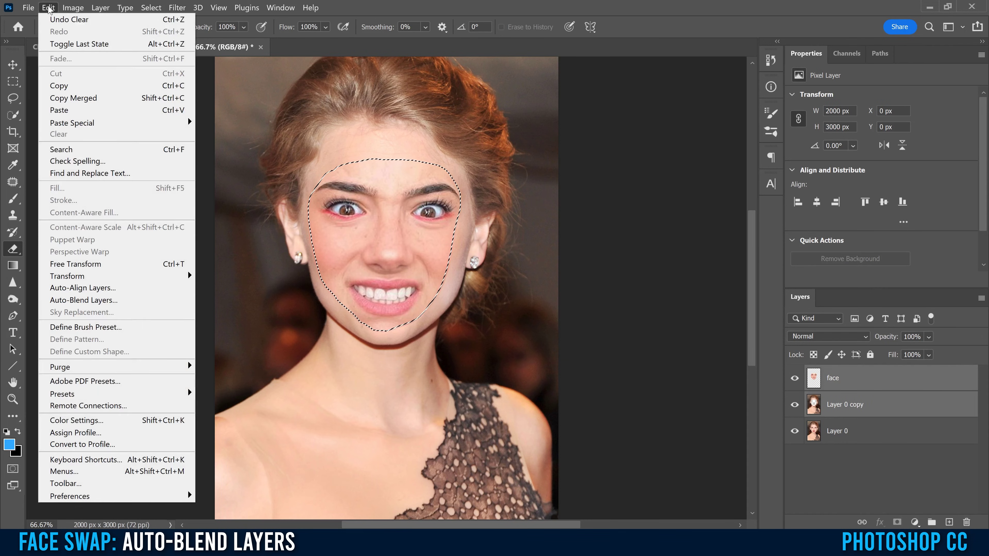
click(100, 300)
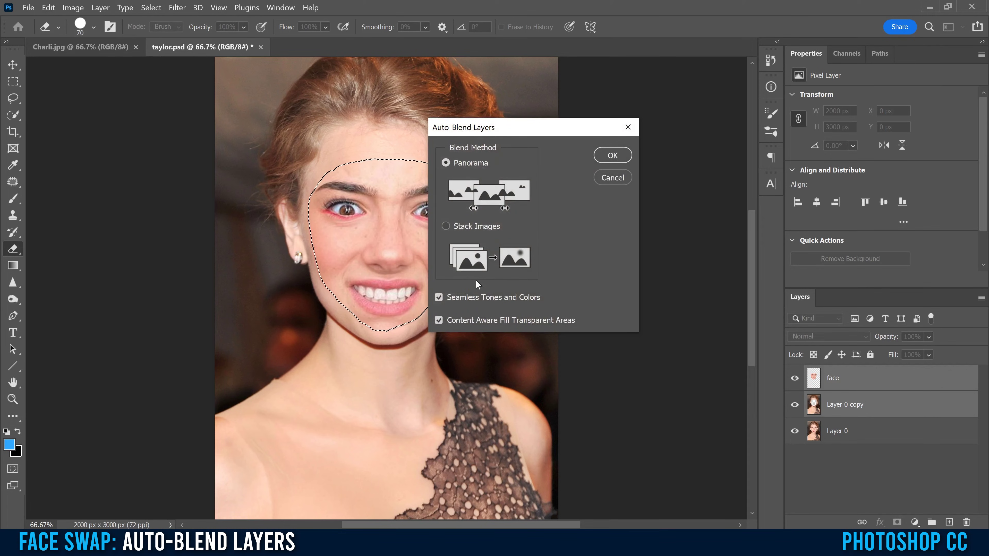
click(612, 156)
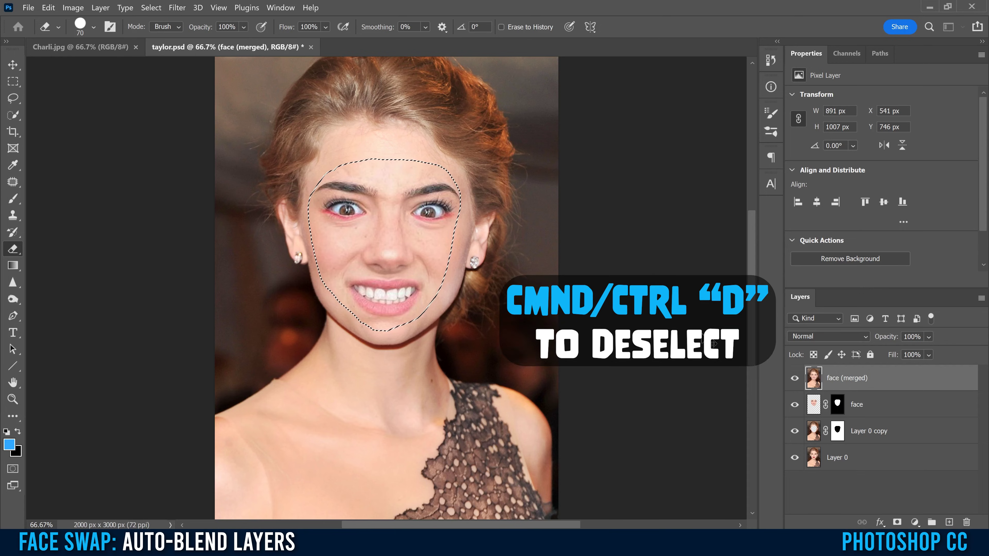
key(ctrl+d)
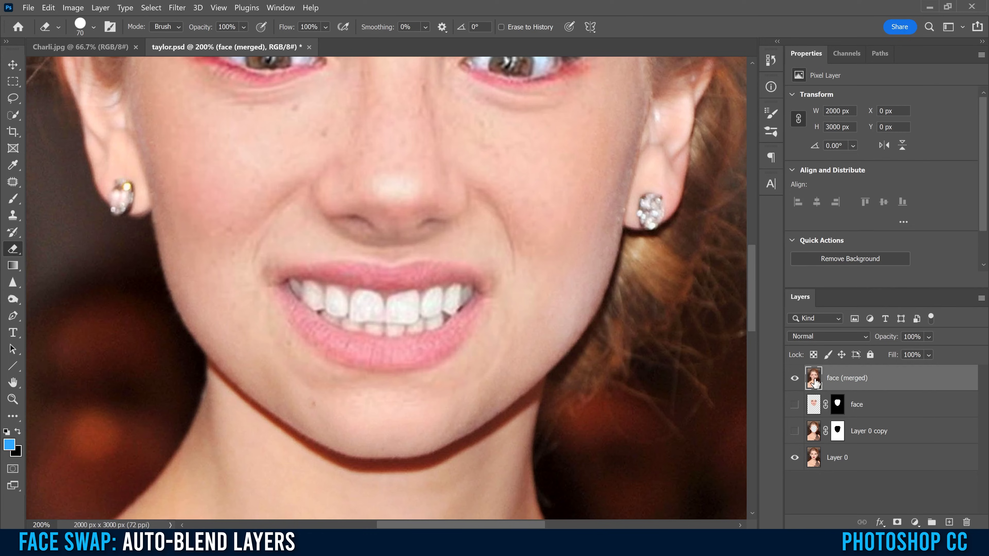
Add a layer mask to the merged face and set a soft brush at 35% opacity
click(896, 522)
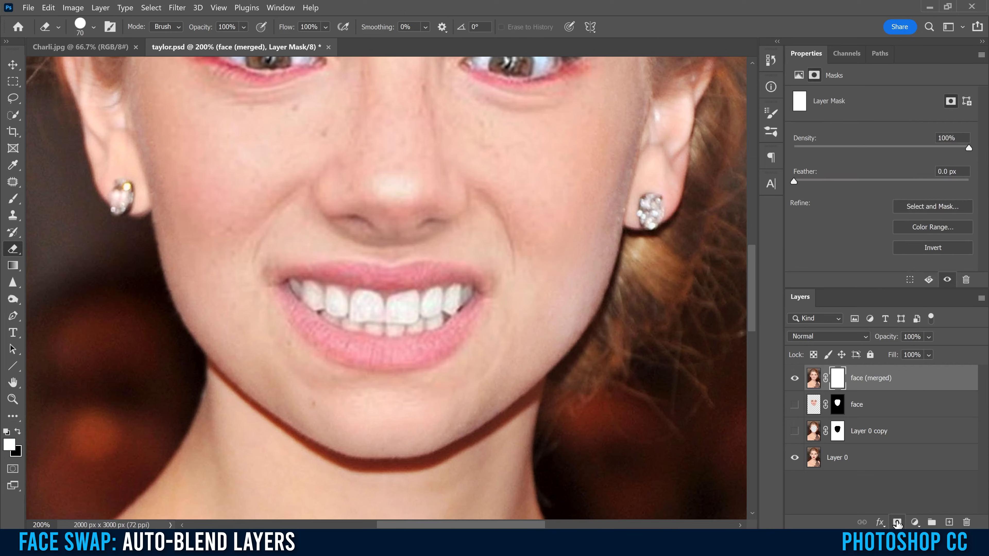
click(13, 200)
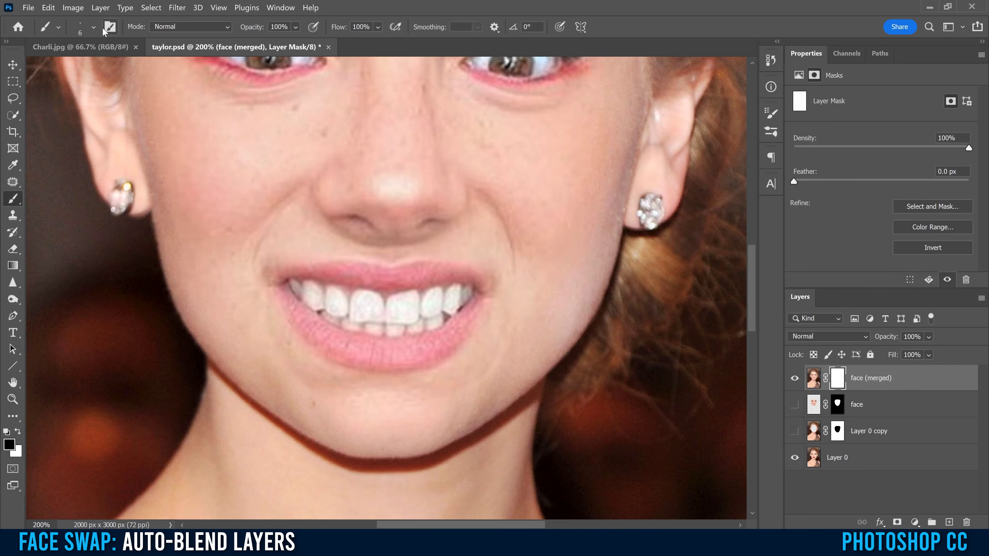
click(94, 26)
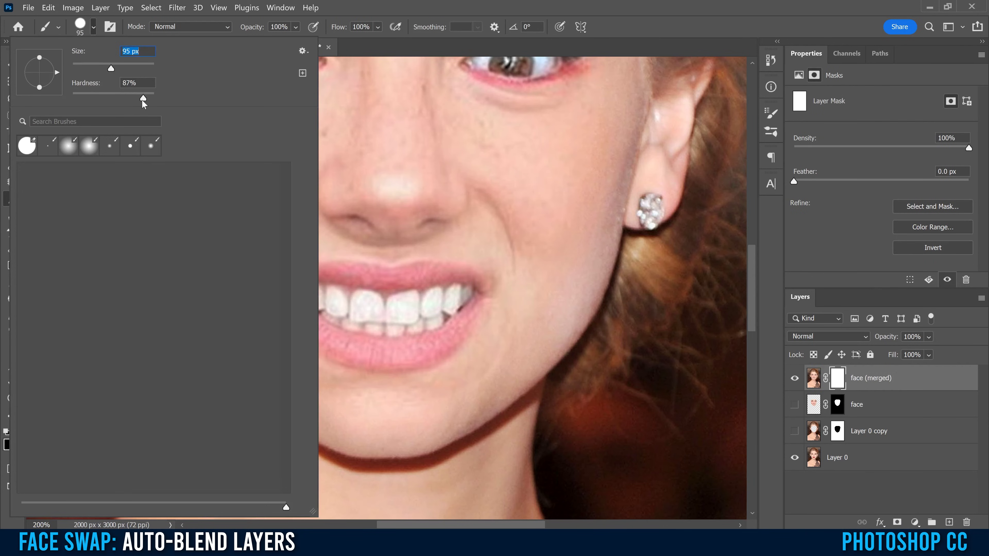
drag(123, 97, 64, 89)
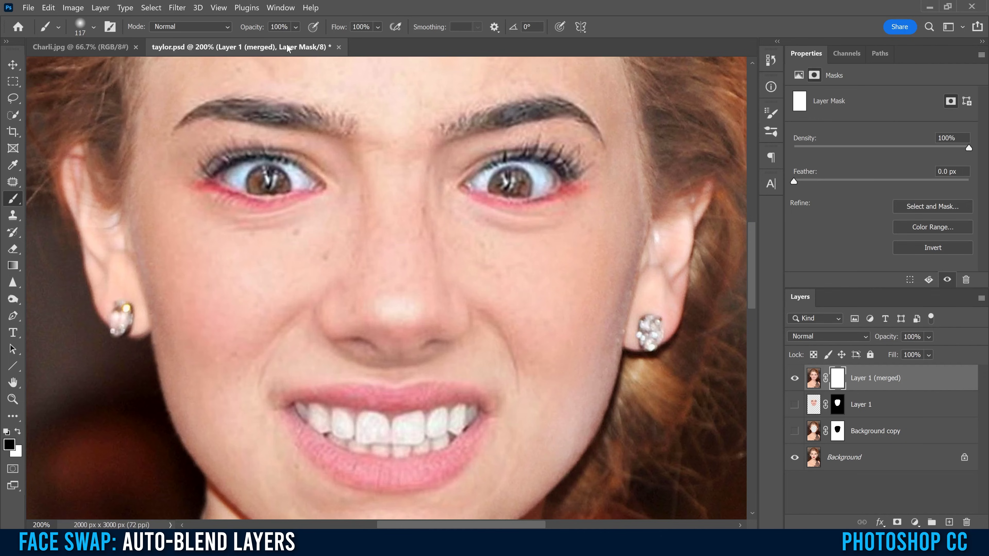
click(295, 27)
drag(334, 44, 308, 42)
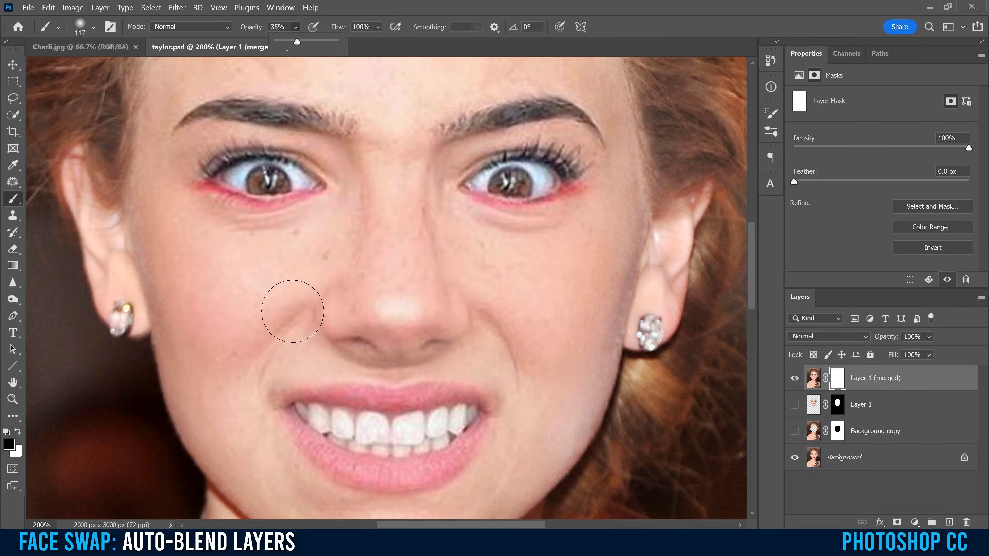
click(178, 249)
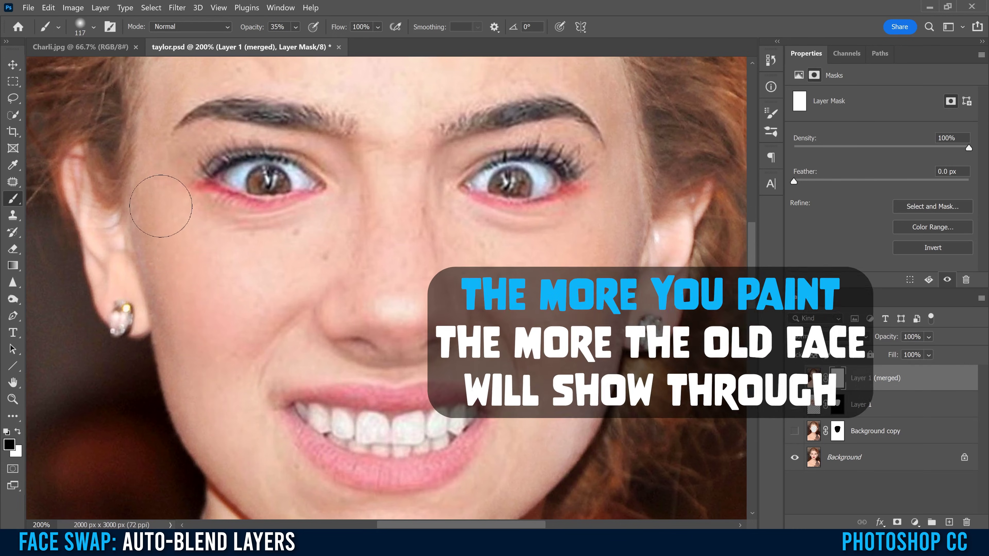
Paint black on the mask from the cheek down to the chin, then view the whole portrait
mouse_move(185, 264)
mouse_down()
mouse_move(212, 324)
mouse_move(227, 427)
mouse_move(266, 481)
mouse_move(252, 465)
mouse_move(312, 504)
mouse_move(454, 495)
mouse_move(473, 504)
mouse_up()
scroll(406, 190, up, 4)
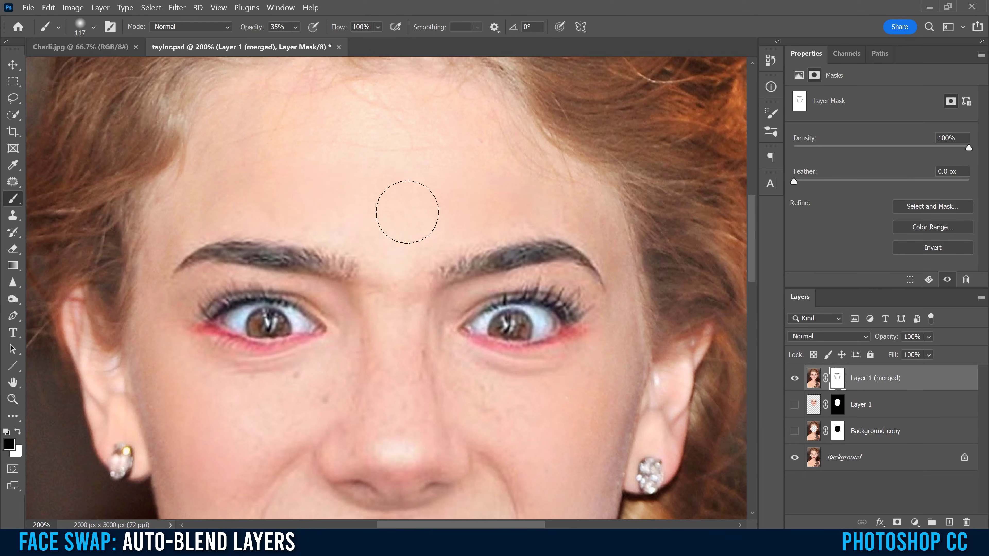
key(ctrl+minus)
key(ctrl+minus)
key(ctrl+minus)
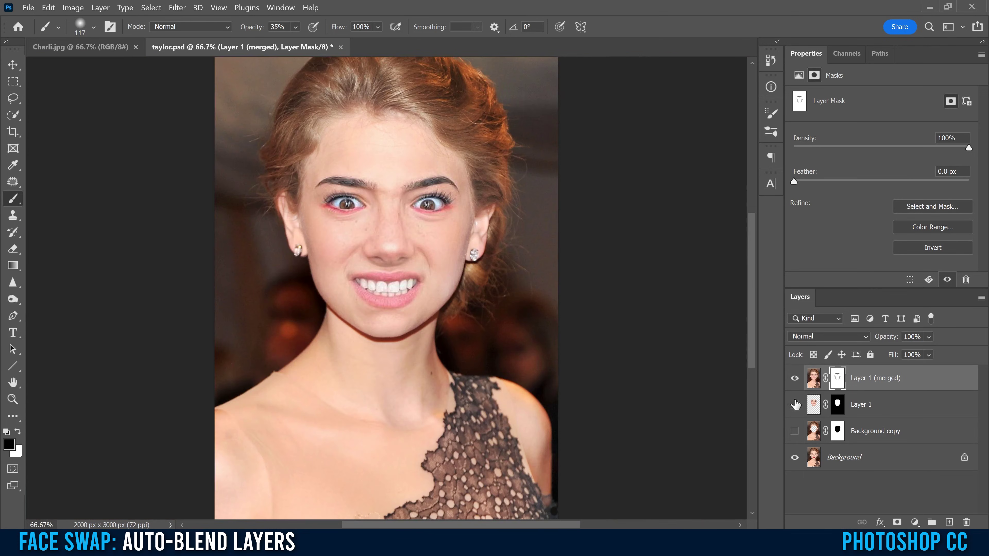
click(795, 378)
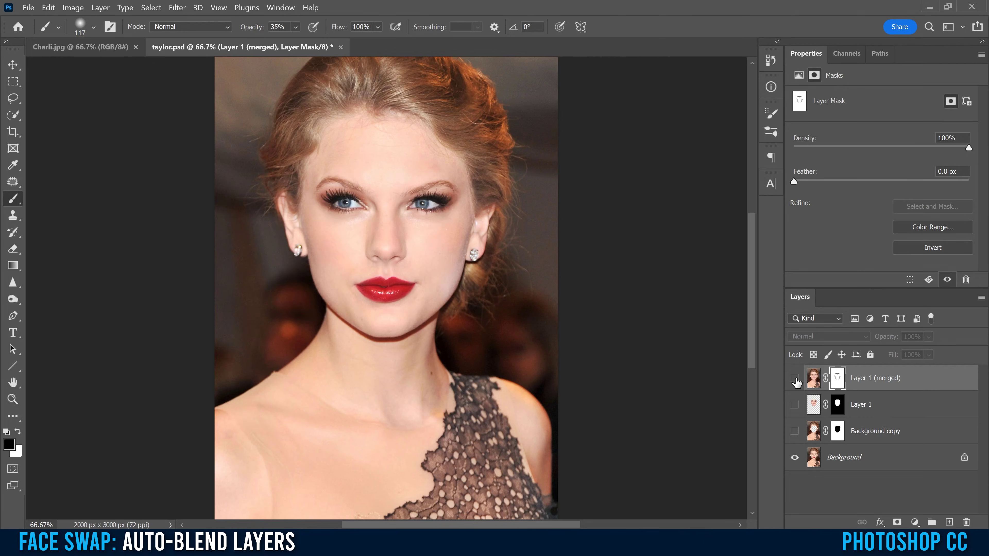
click(795, 380)
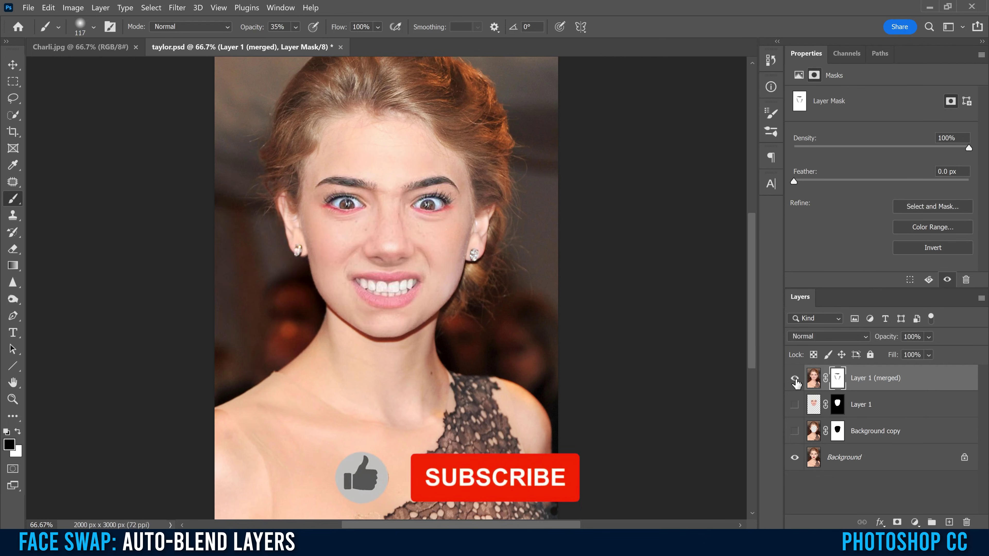